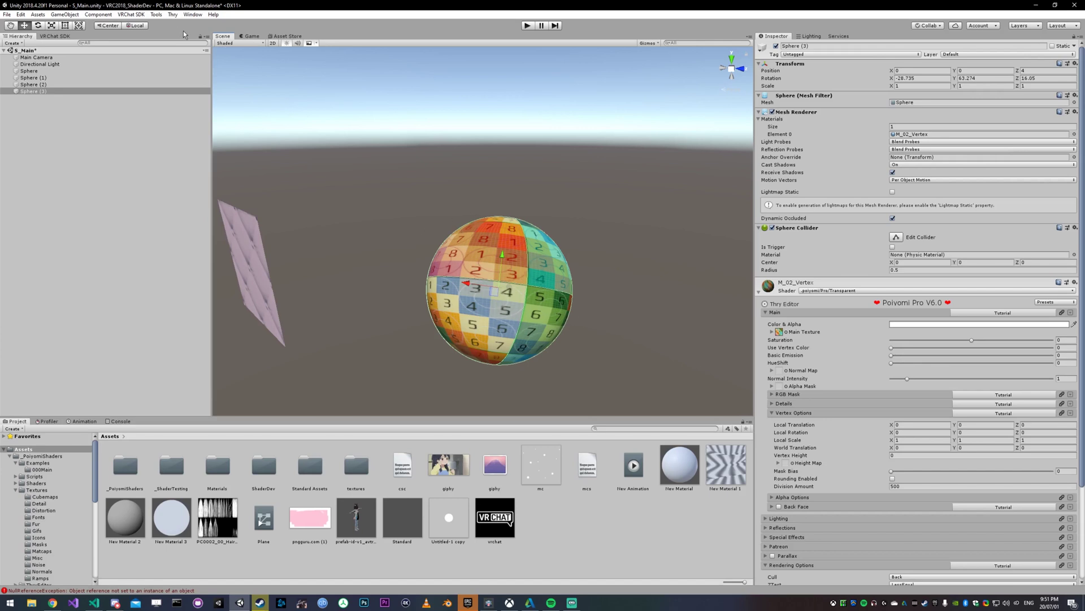
- Raise Sphere (3) slightly, switching the pivot rotation between Global and Local
click(139, 26)
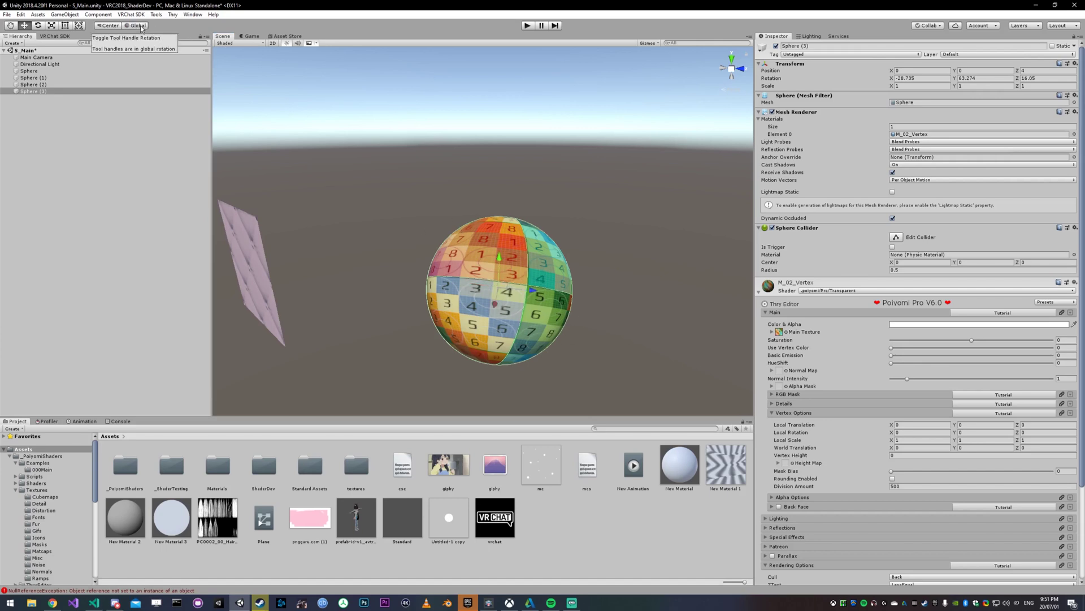
drag(532, 289, 513, 248)
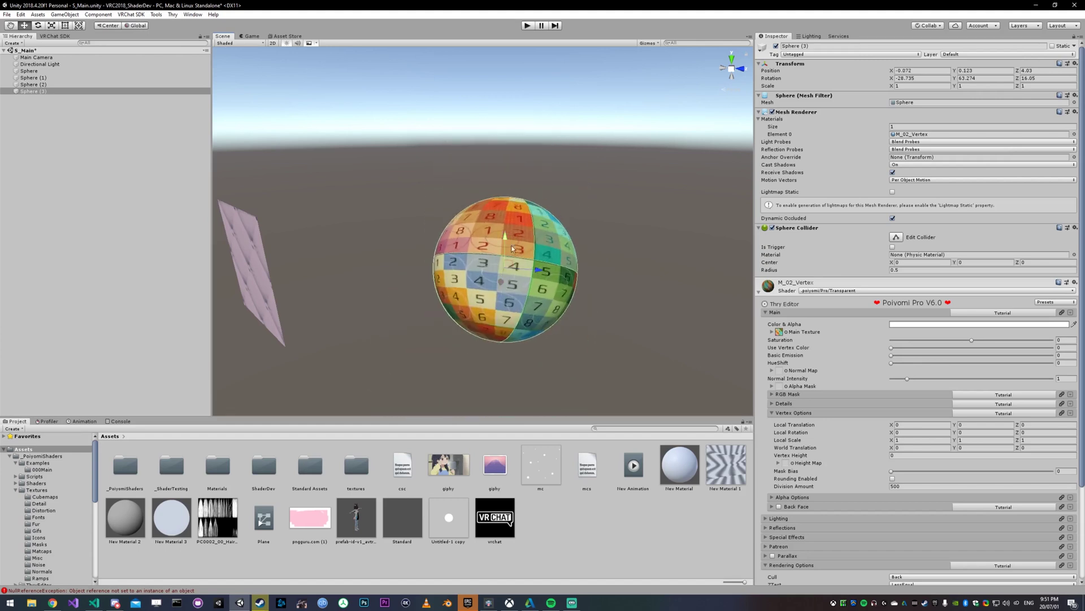
click(136, 25)
drag(504, 271, 476, 176)
- Rotate Sphere (3) to about -24.8, -407.6, -7.5 with the Rotate tool
key(e)
key(w)
key(e)
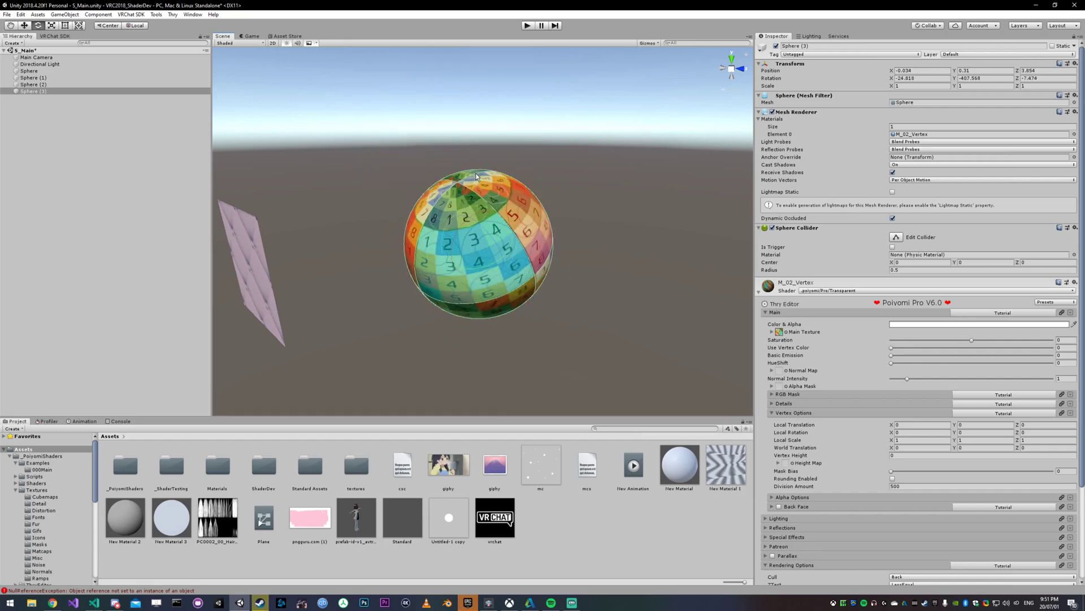
key(w)
mouse_move(502, 253)
mouse_down()
mouse_move(584, 309)
mouse_move(498, 254)
mouse_up()
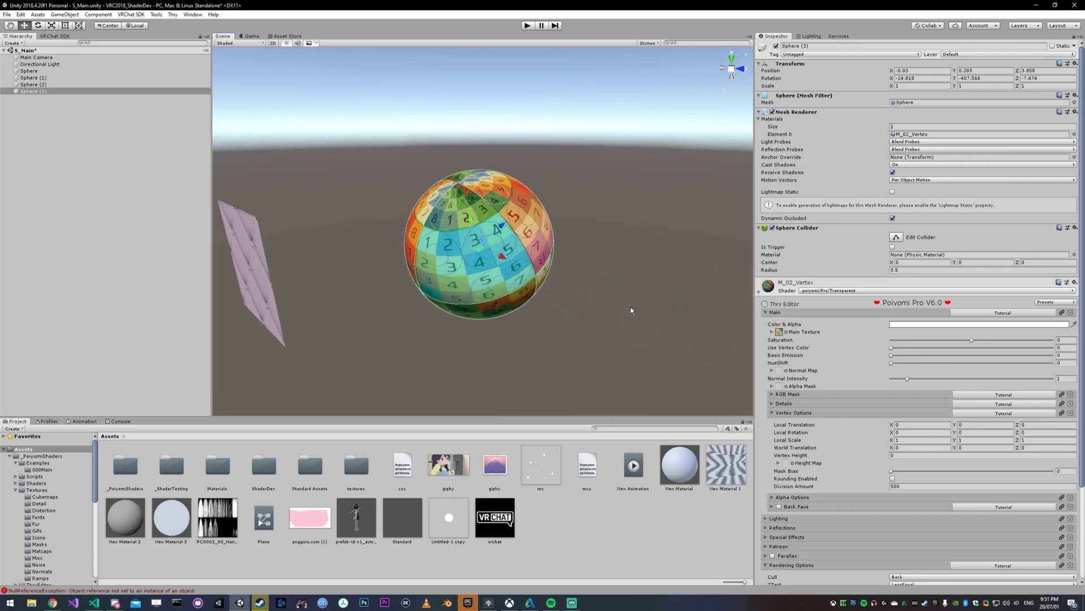
- Set Local Translation X to 0.3, spin the sphere to inspect, then reset it to 0
click(905, 425)
text(0.3)
key(Return)
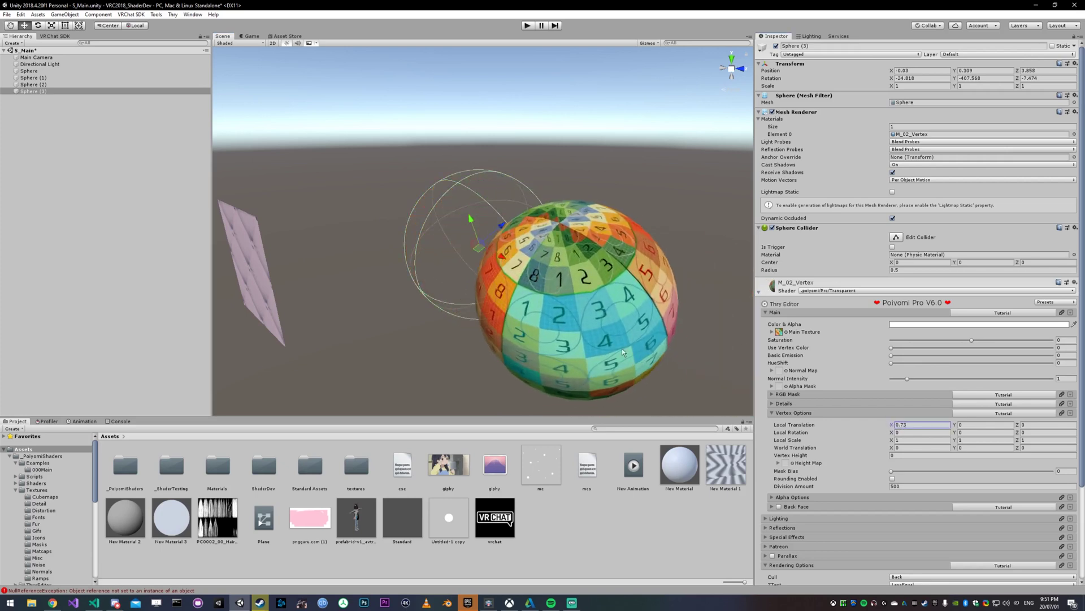
key(e)
drag(487, 263, 177, 405)
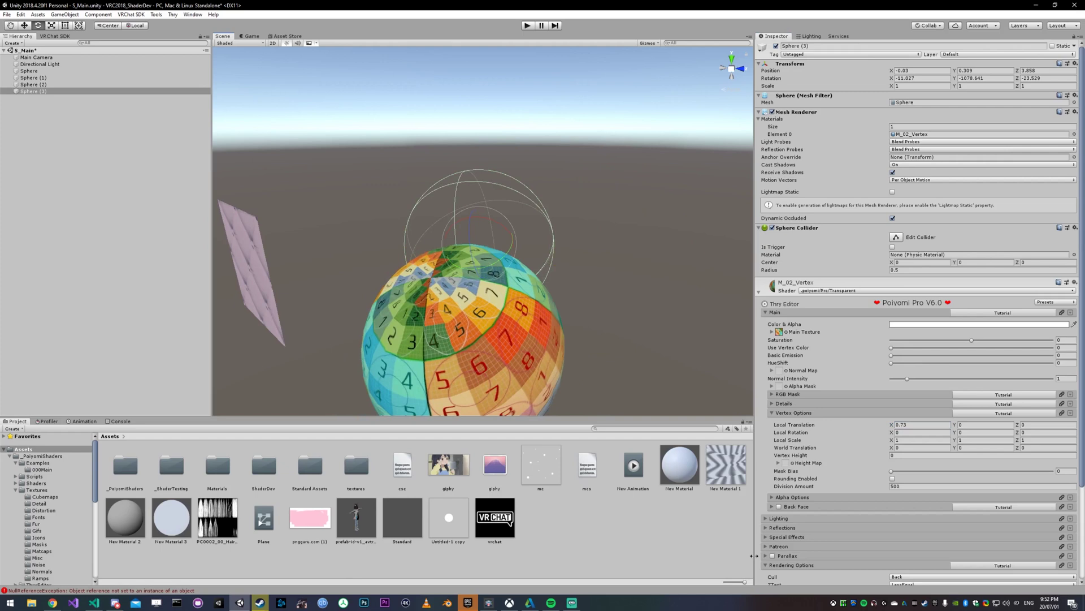
click(924, 425)
text(0)
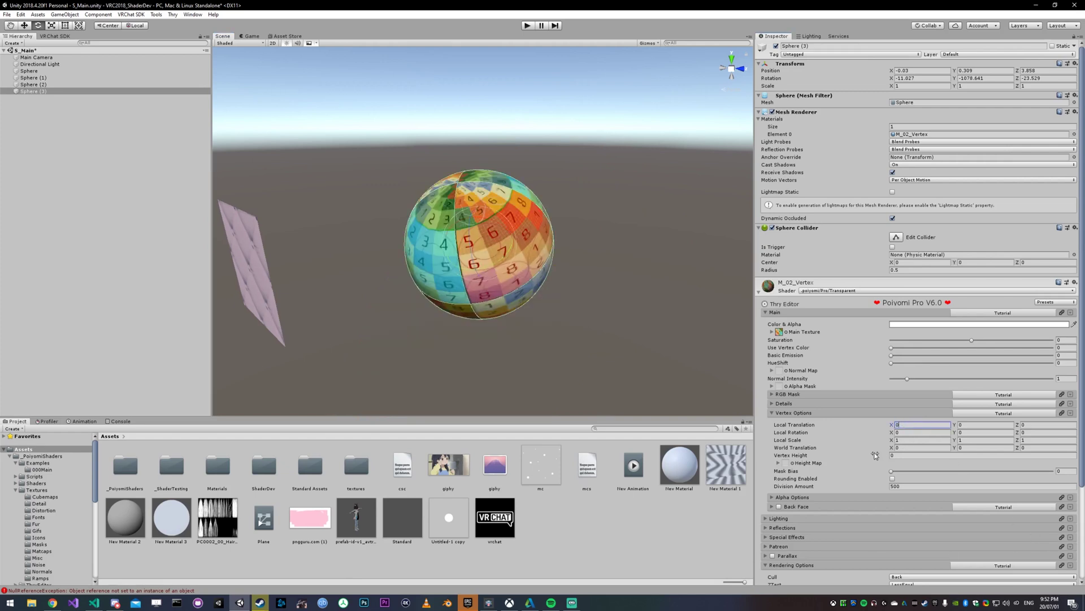
- Try World Translation X 0.63 and Local Scale X 1.51, then return both to defaults
click(922, 448)
text(0.63)
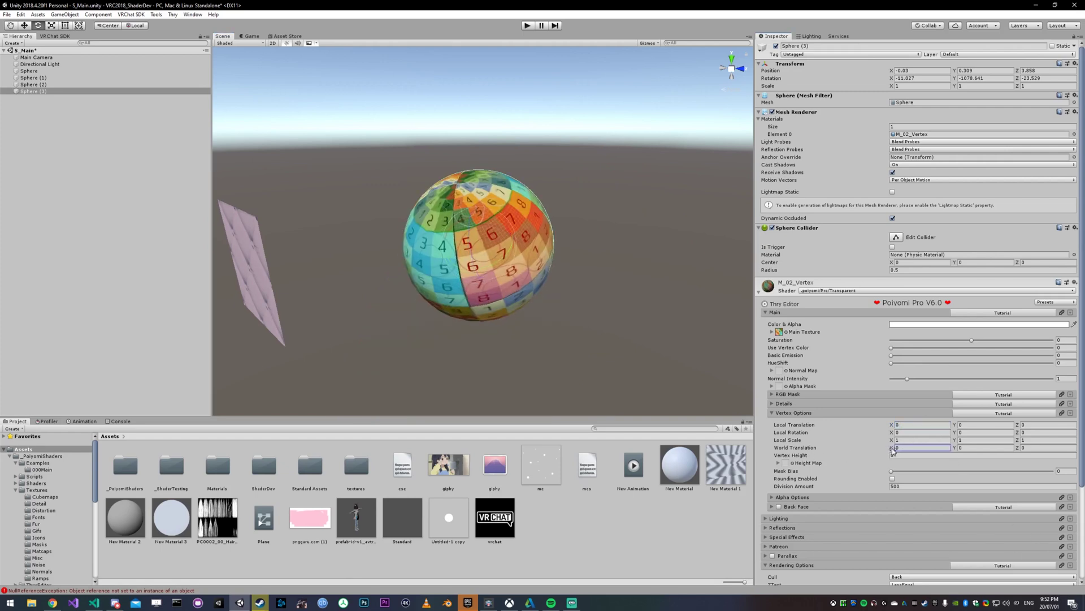
drag(491, 270, 925, 206)
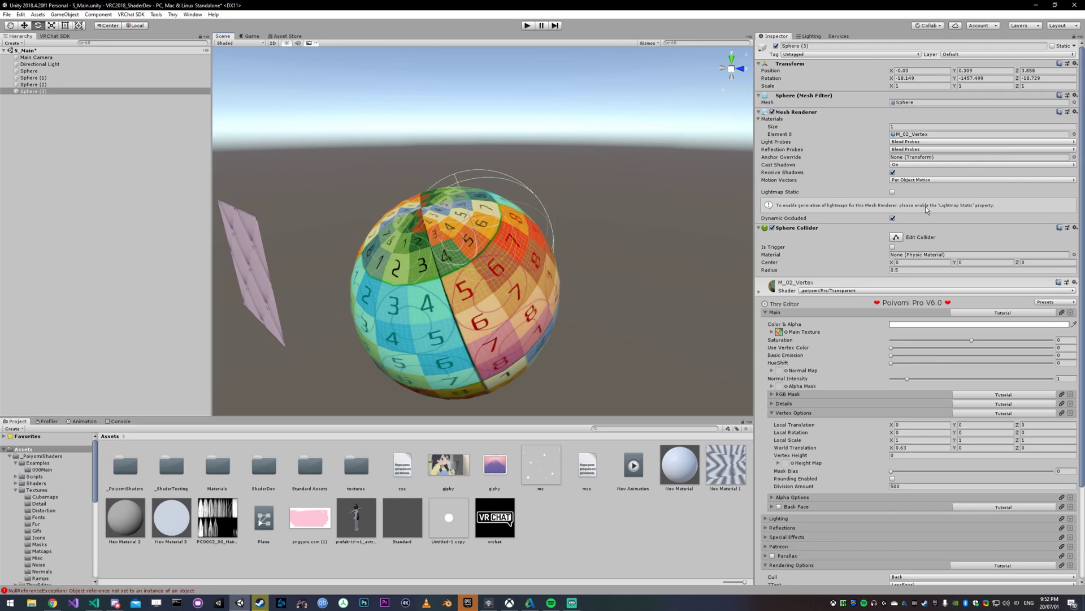
click(902, 440)
text(1.51)
key(BackSpace)
key(BackSpace)
key(BackSpace)
text(0)
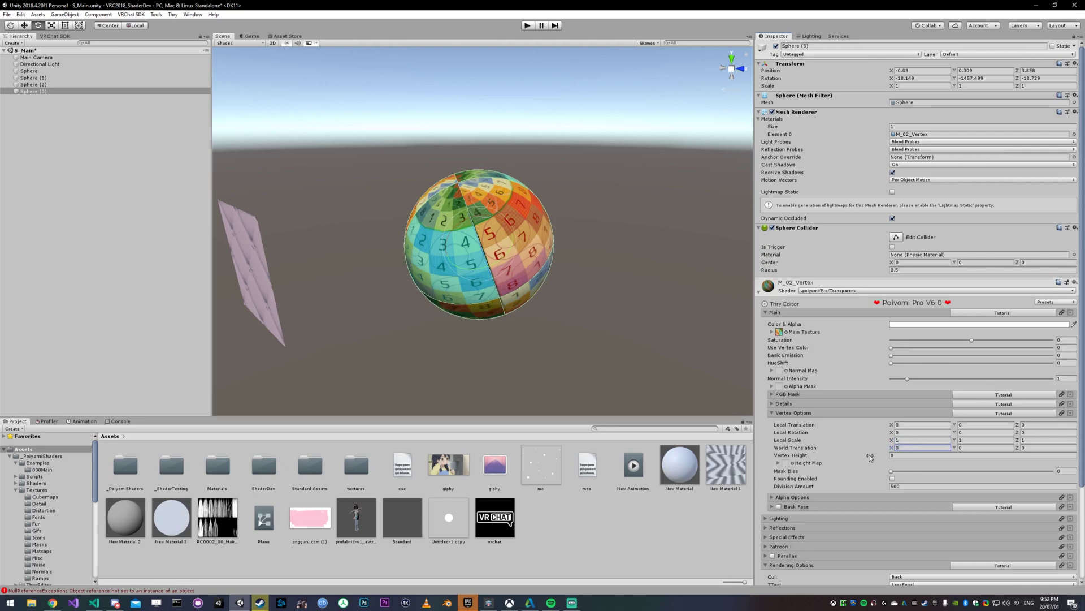
- Raise Vertex Height and assign T_Noise_No (4) as the height map via a 'noise' search
drag(804, 457, 622, 360)
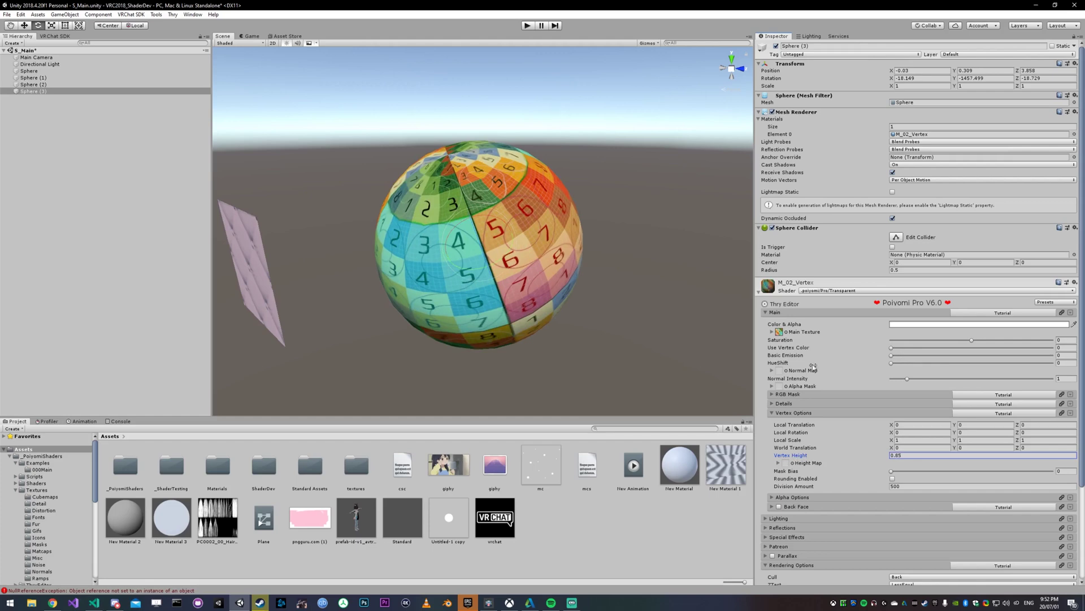
click(793, 463)
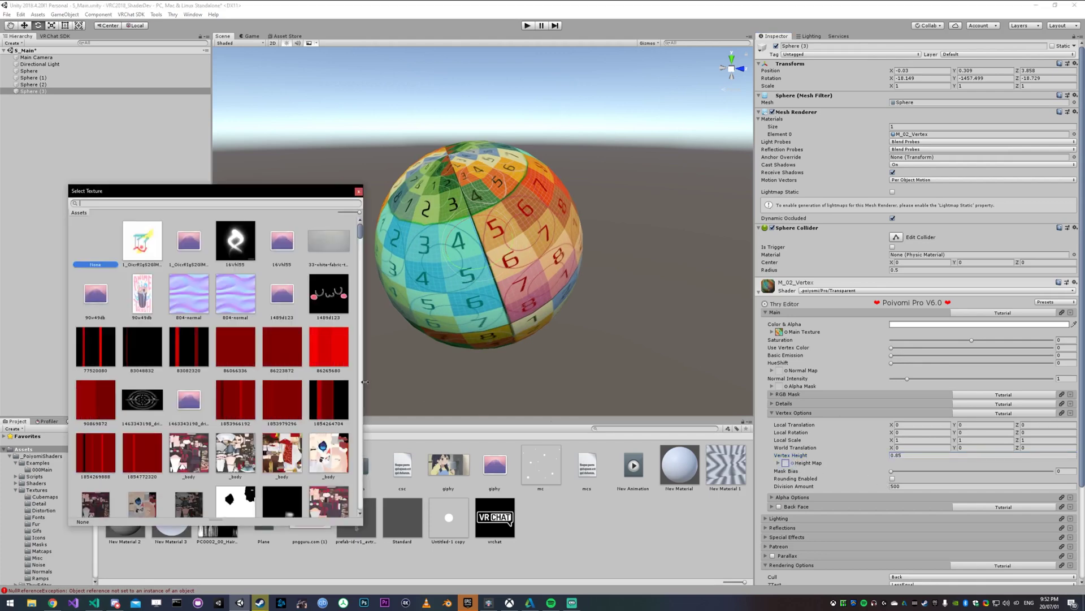
text(noise)
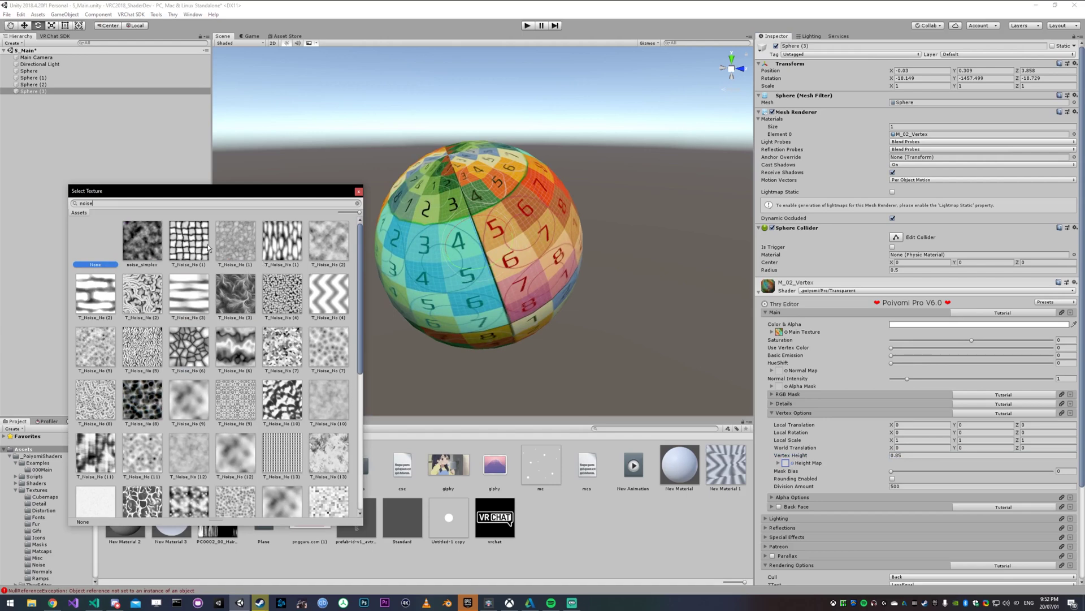
scroll(170, 322, down, 2)
scroll(264, 353, up, 2)
click(319, 305)
click(671, 276)
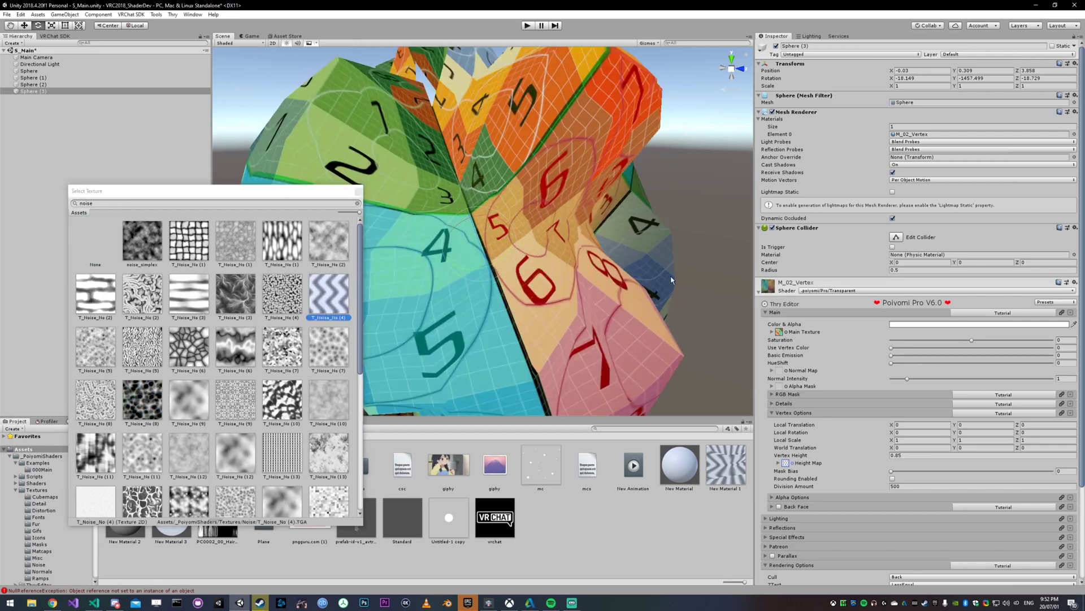
- Adjust the Vertex Height to test the noise displacement, then set it to 0
click(873, 459)
mouse_move(874, 459)
mouse_down()
mouse_move(864, 460)
mouse_move(876, 459)
mouse_up()
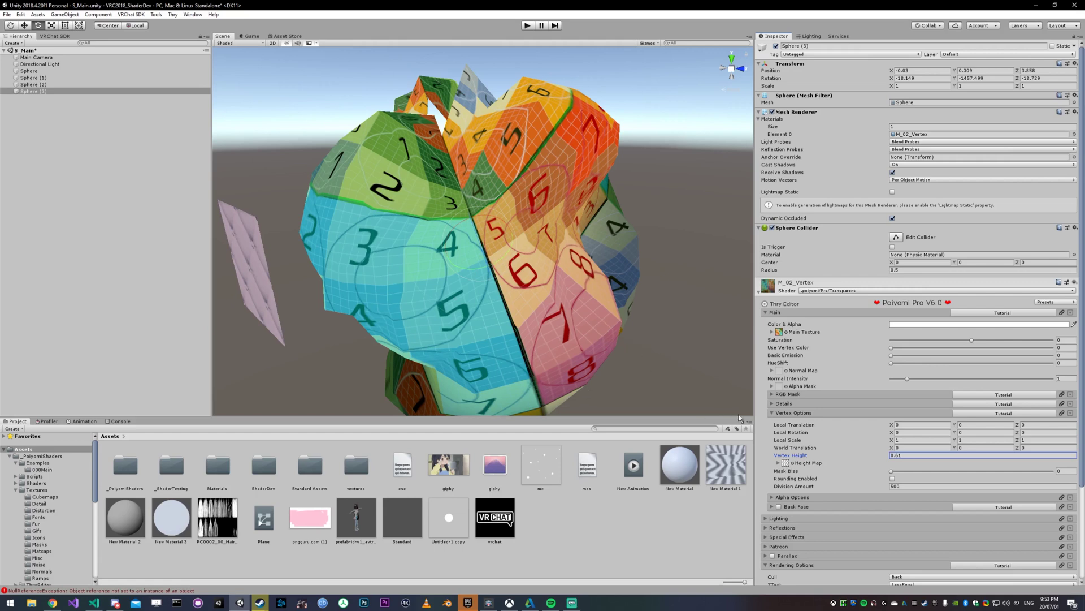
click(899, 455)
text(1)
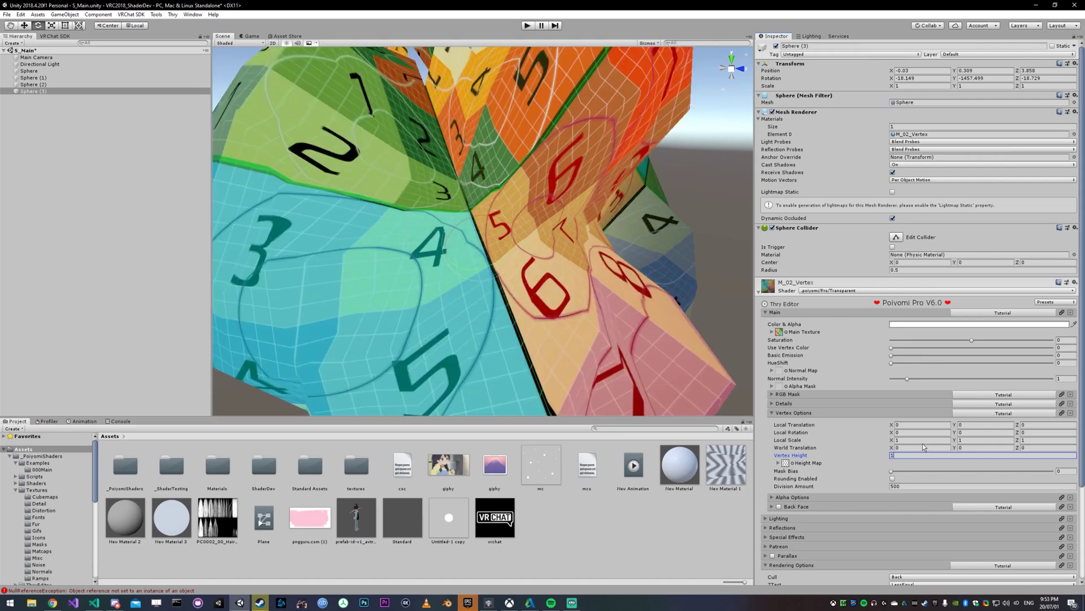
key(BackSpace)
text(0)
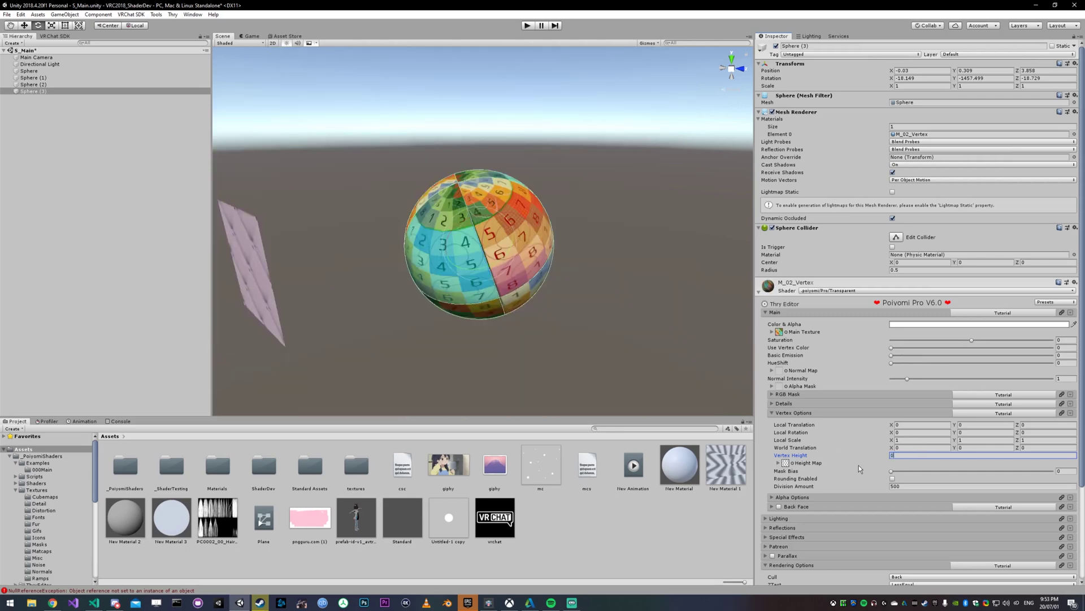
- Reopen the height map chooser and set Vertex Height to 0.2
click(793, 463)
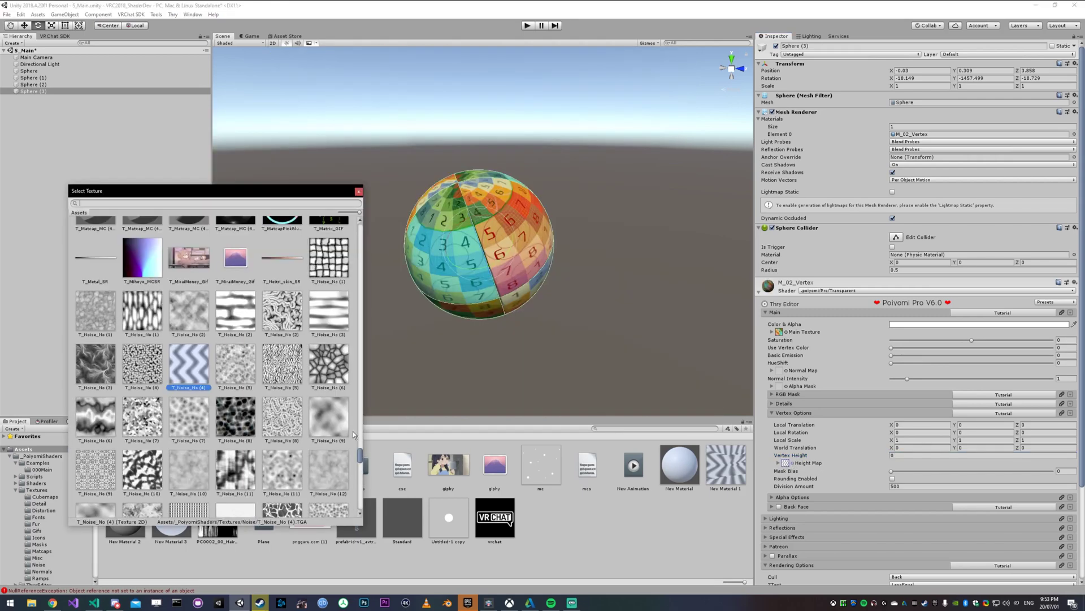
drag(360, 456, 365, 451)
click(904, 455)
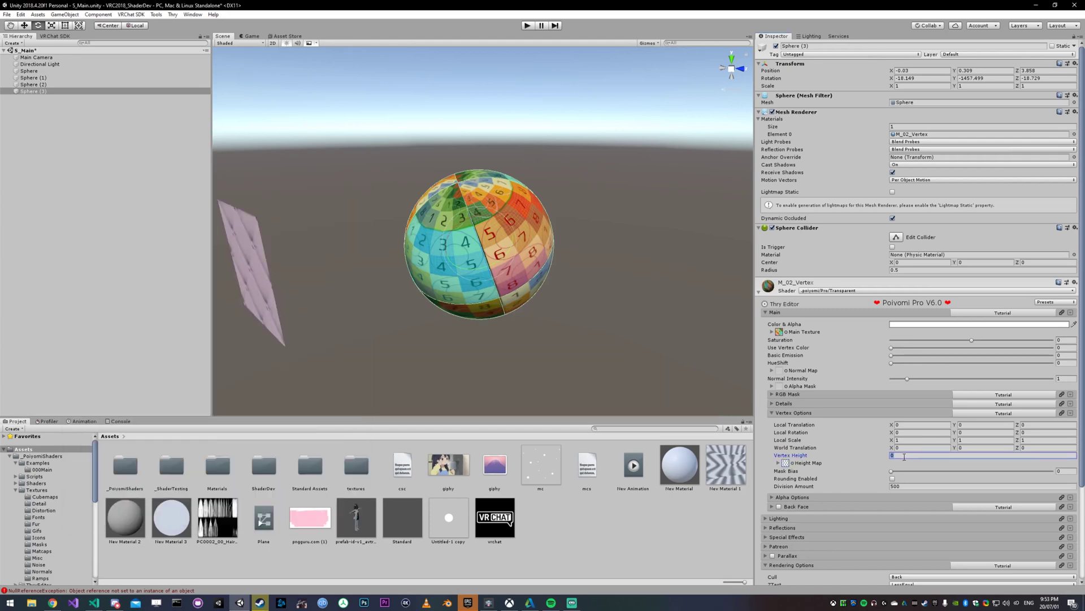
text(1)
key(BackSpace)
text(0.2)
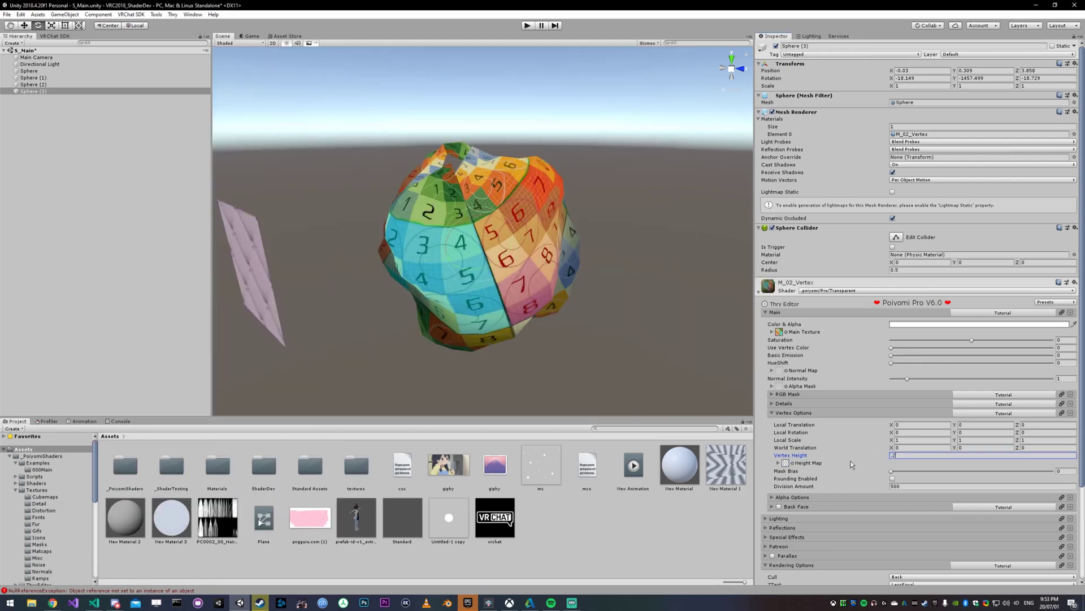
- Set the height map Panning X to 2, Vertex Height to 1 then 0, and collapse Height Map
click(806, 467)
click(927, 486)
text(2)
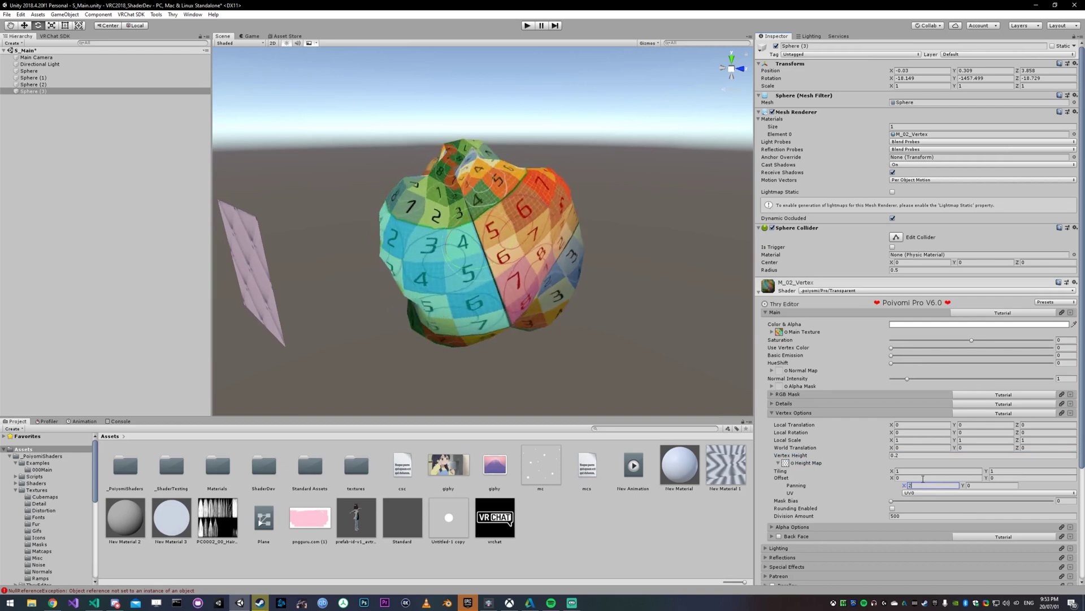
click(917, 455)
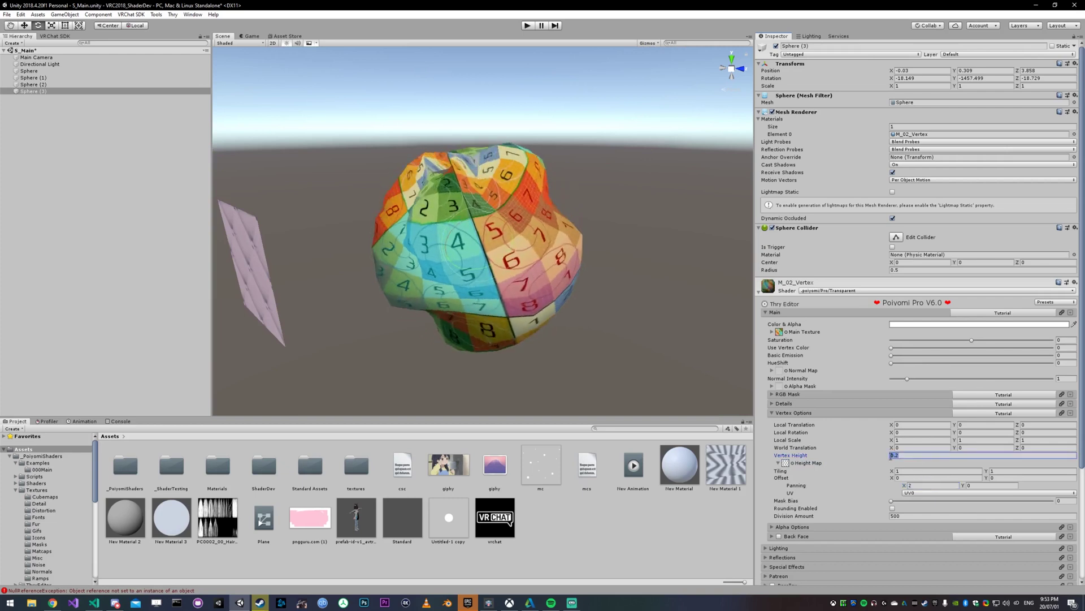
text(1)
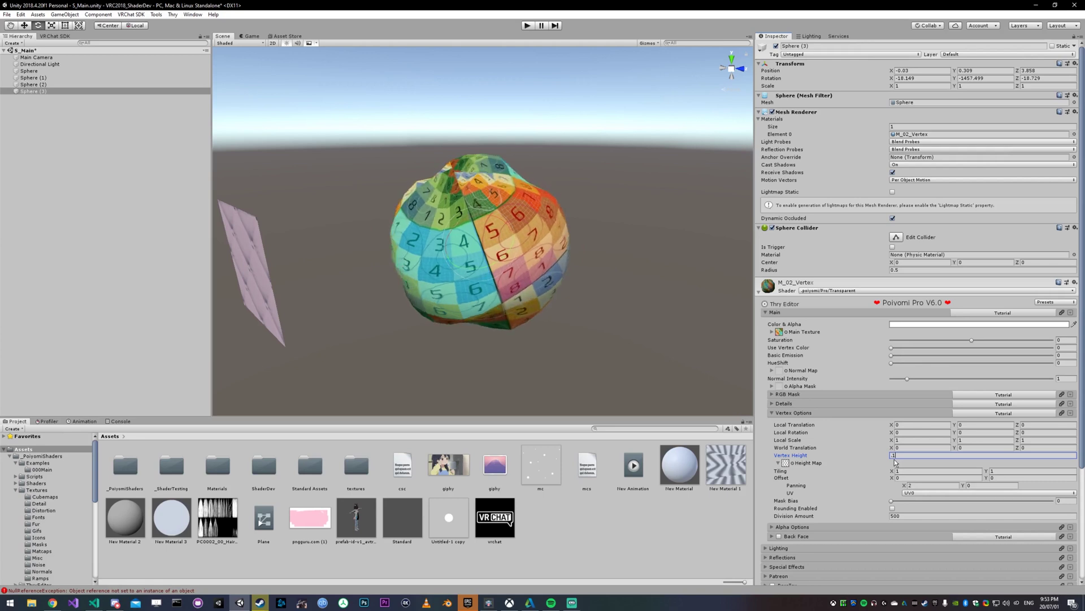
key(BackSpace)
text(0)
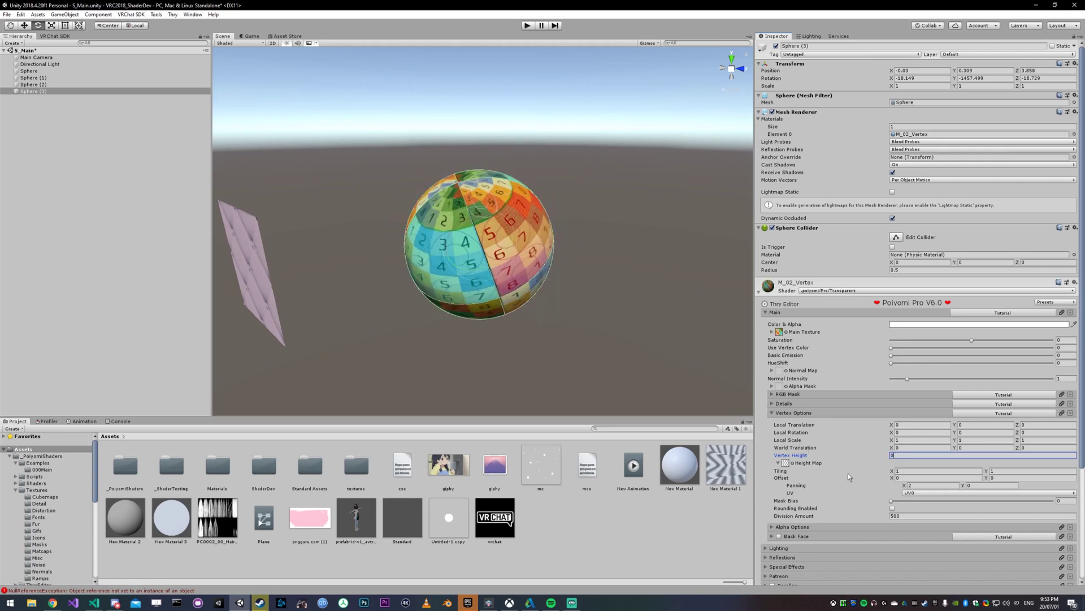
click(779, 463)
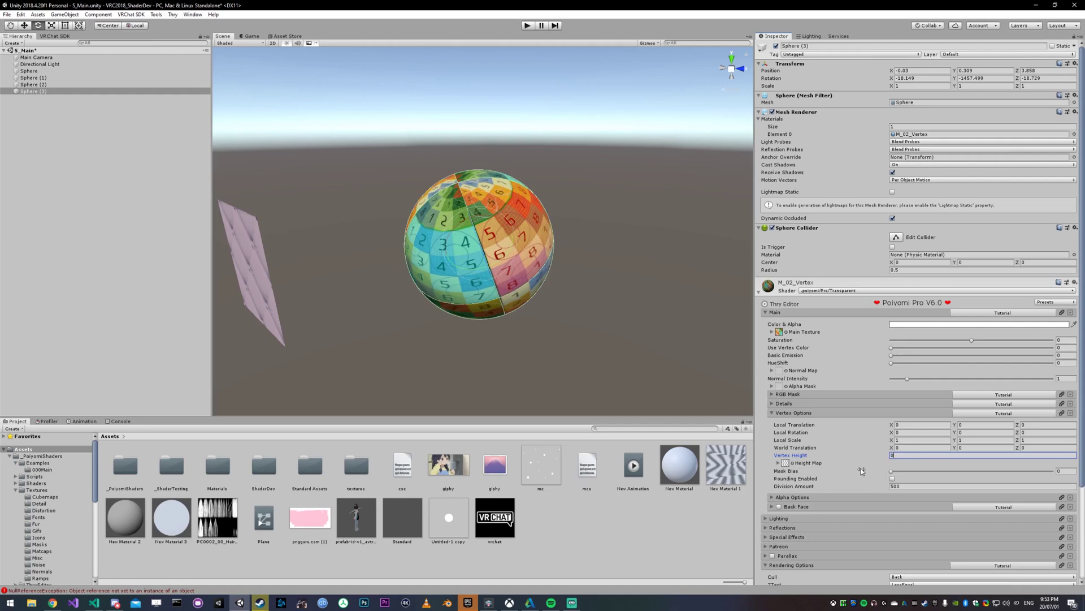
drag(891, 471, 964, 481)
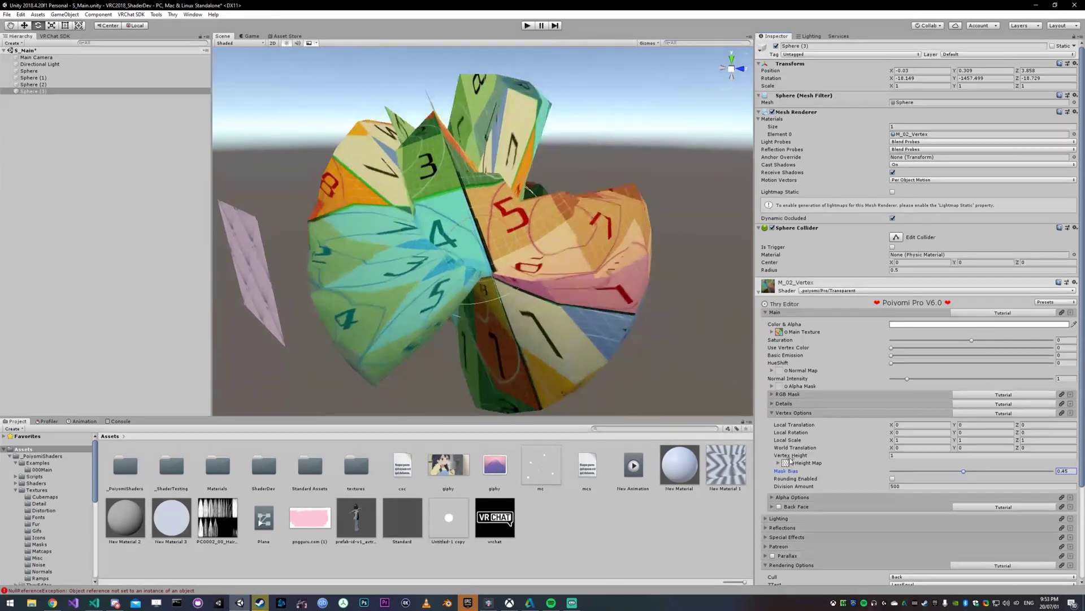
text(.5)
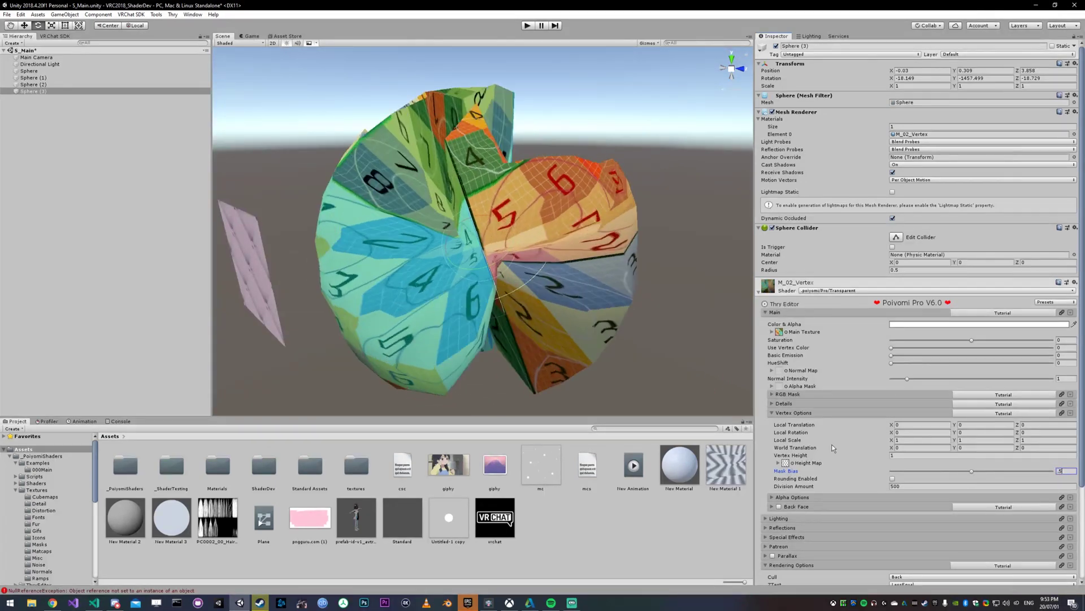
drag(975, 470, 852, 476)
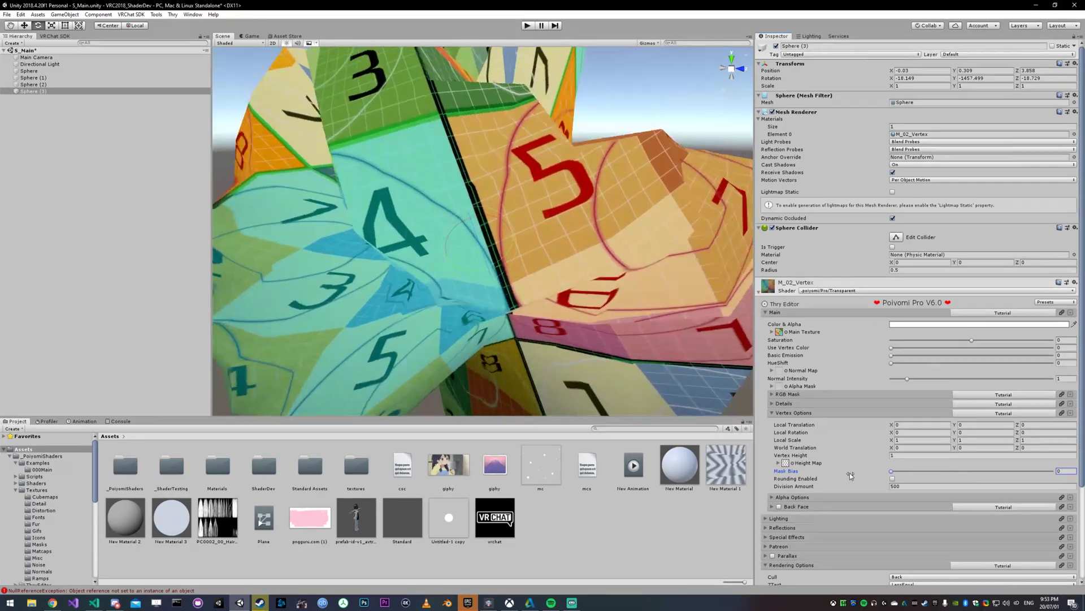
drag(891, 471, 1060, 471)
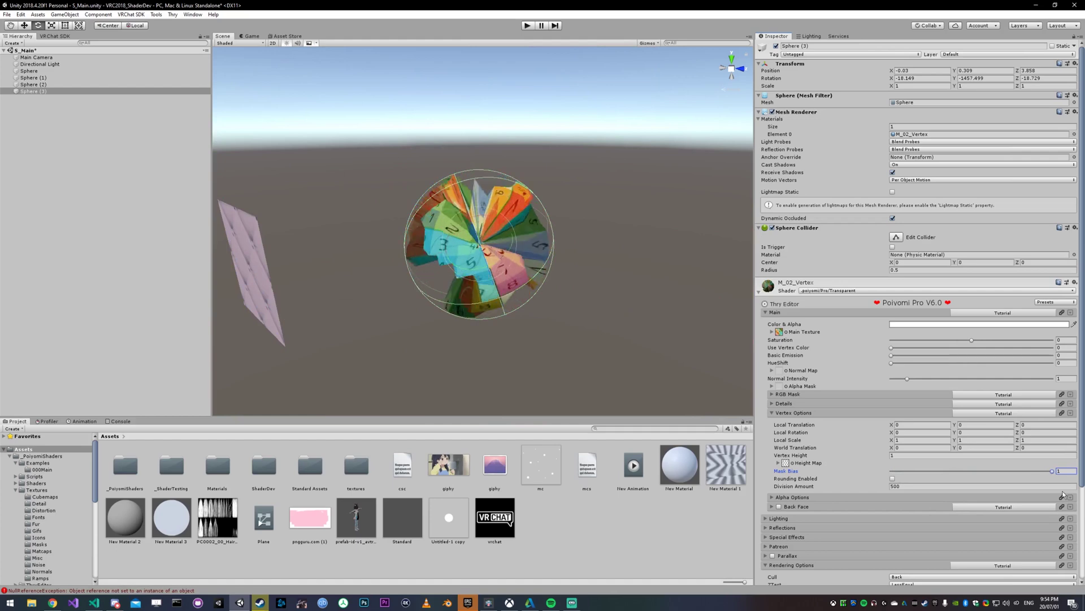
drag(1051, 470, 856, 459)
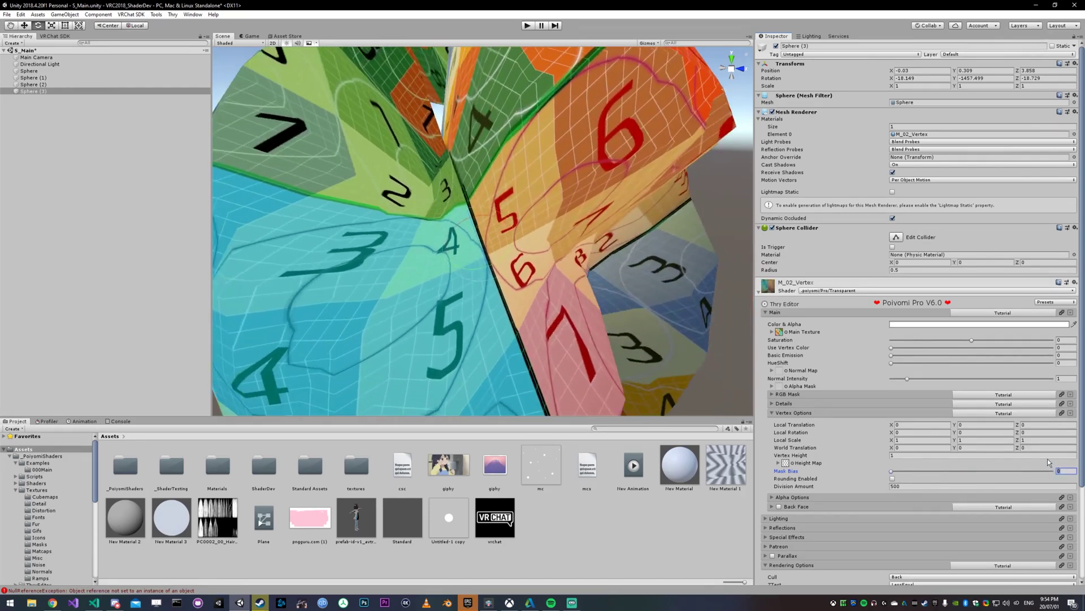
text(.5)
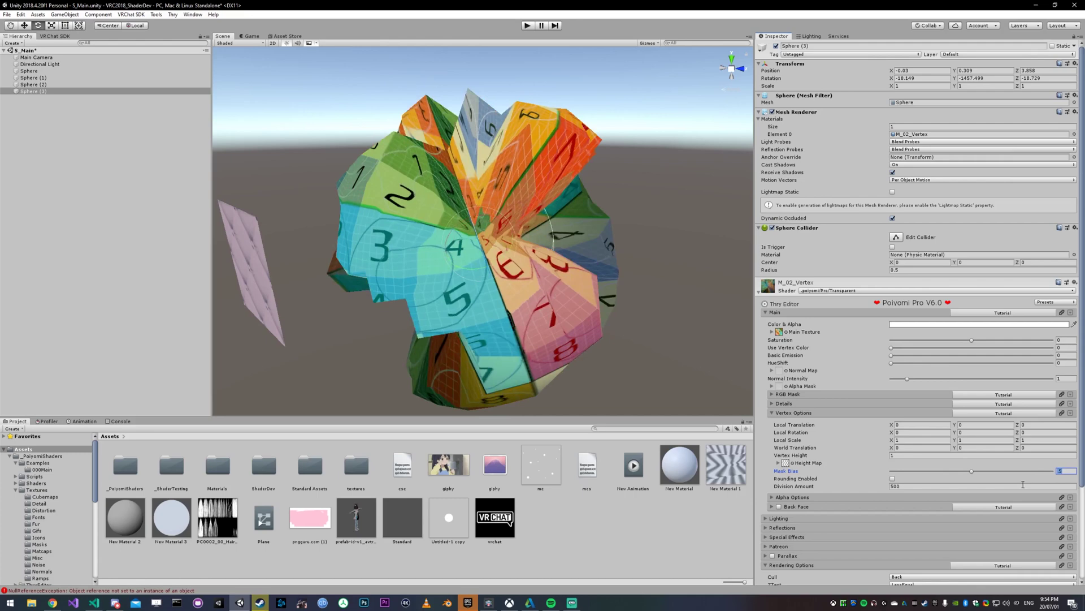
click(927, 455)
text(0)
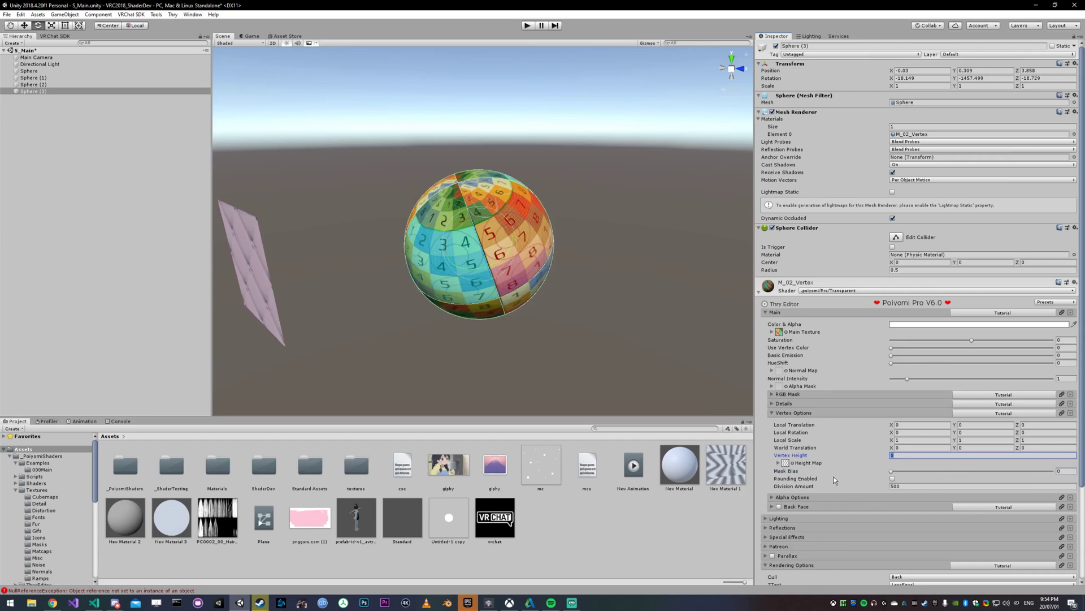
- Enable Rounding and set the Division Amount to 3, then raise it to 16.17
click(892, 479)
scroll(625, 274, up, 2)
middle_drag(614, 272, 606, 245)
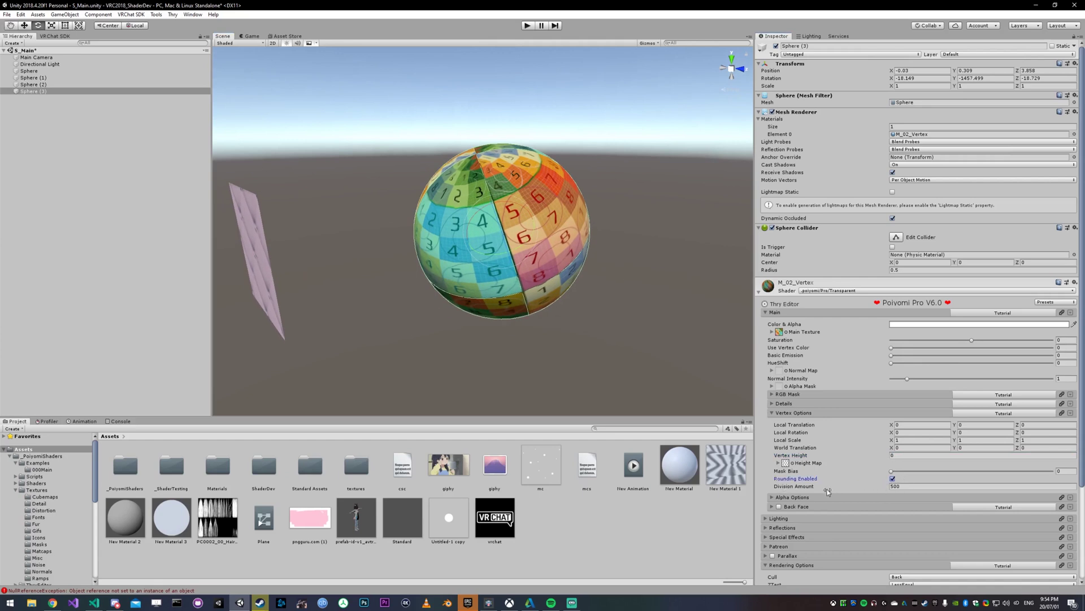
click(862, 485)
text(3)
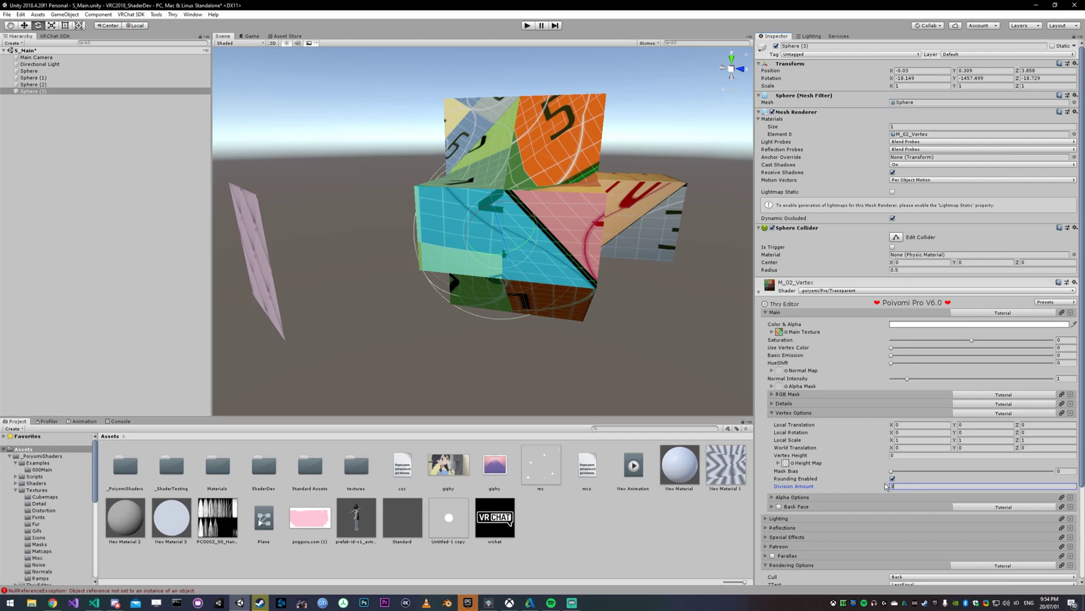
drag(888, 487, 1063, 482)
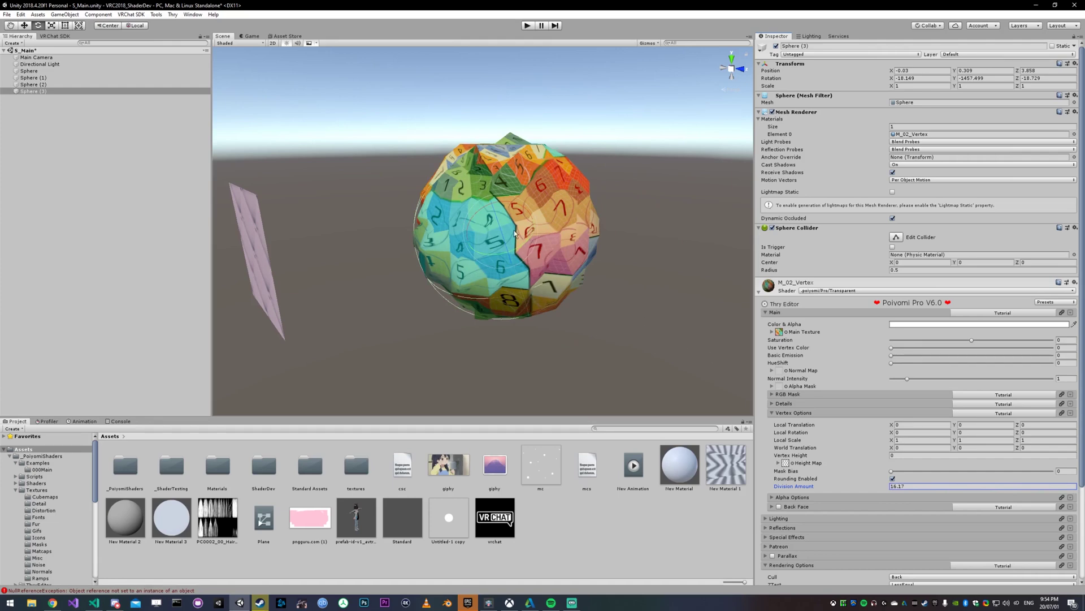
- Move the sphere back and forth to watch the faceted rounding effect
key(w)
mouse_move(530, 227)
mouse_down()
mouse_move(621, 217)
mouse_move(547, 232)
mouse_up()
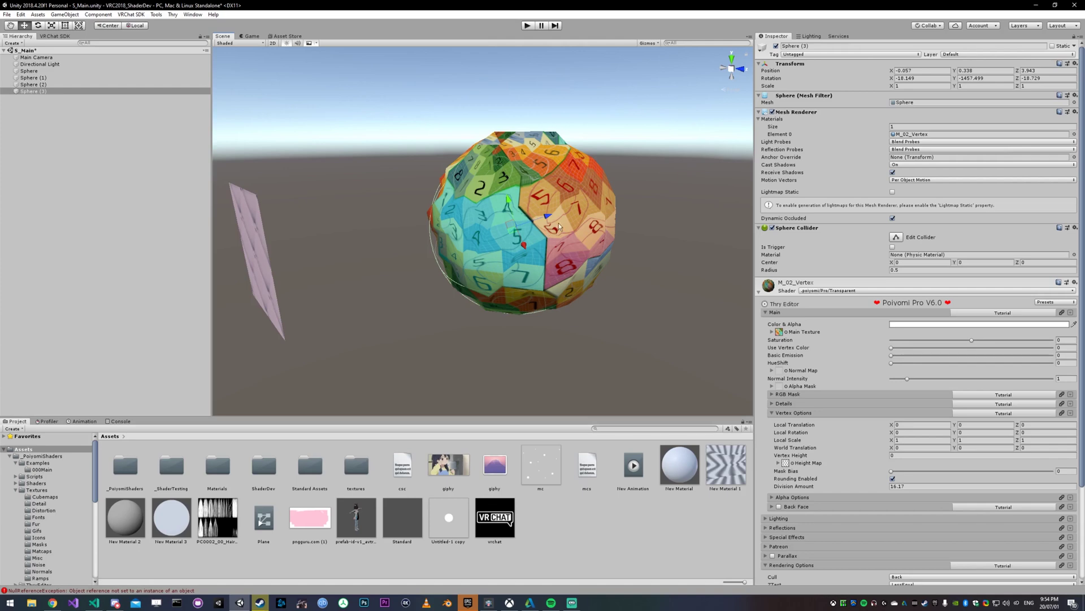
drag(559, 223, 526, 235)
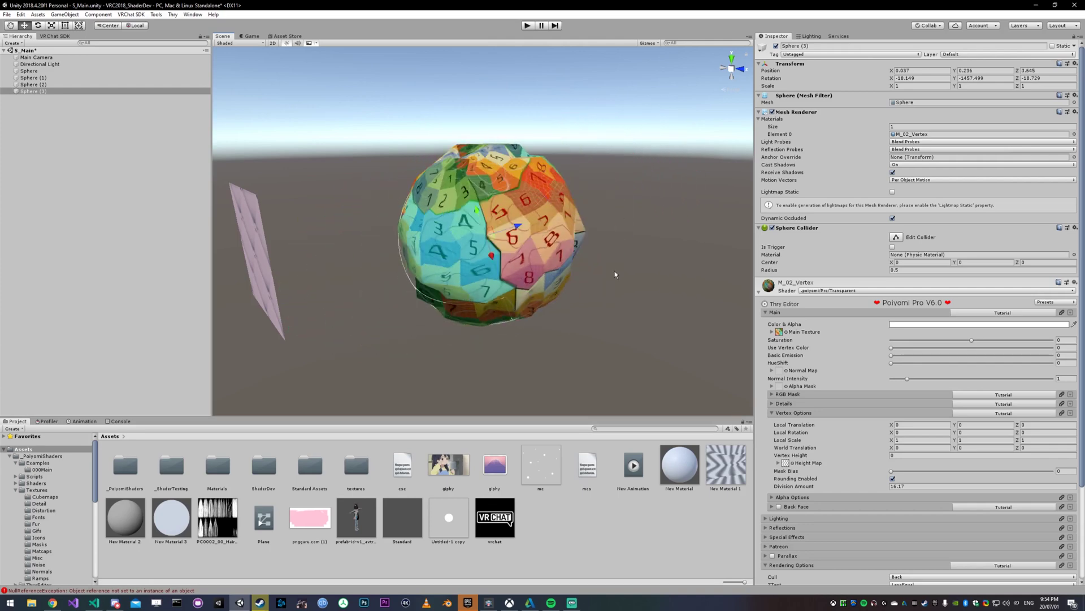
- Uncheck Rounding Enabled on M_02_Vertex to make the sphere smooth again
click(893, 479)
click(893, 478)
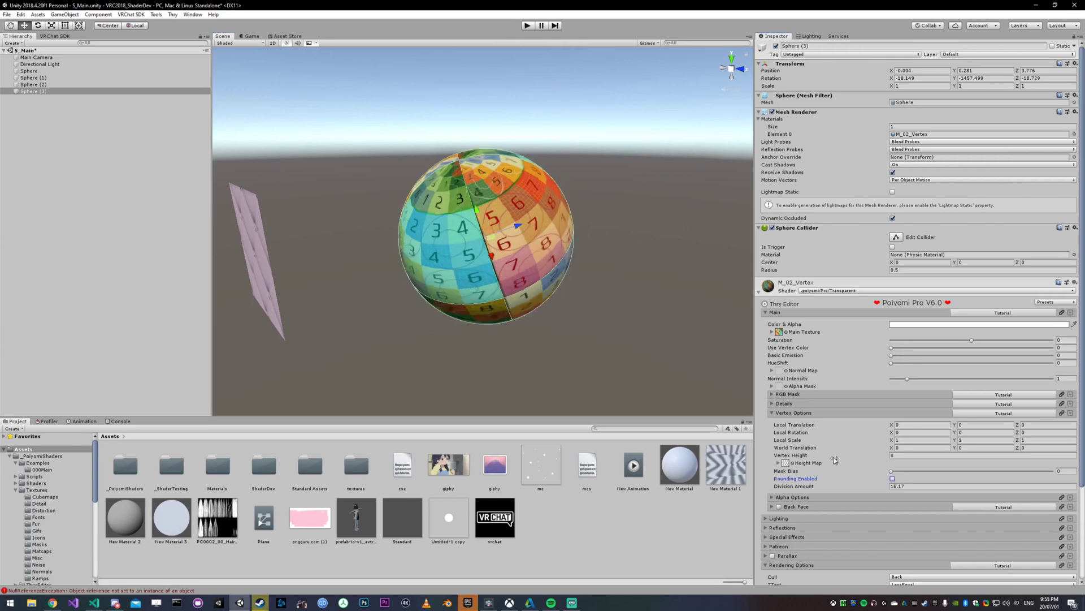